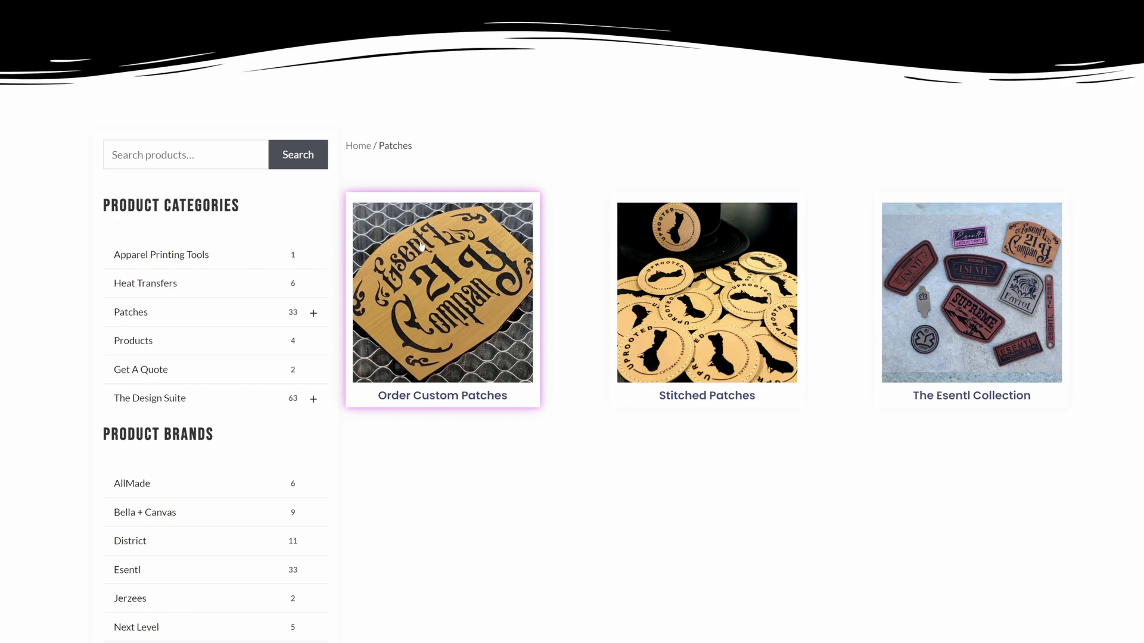
Browse from Stitched Patches through The Esentl Collection to the Faux Leather Collection
left_click(693, 317)
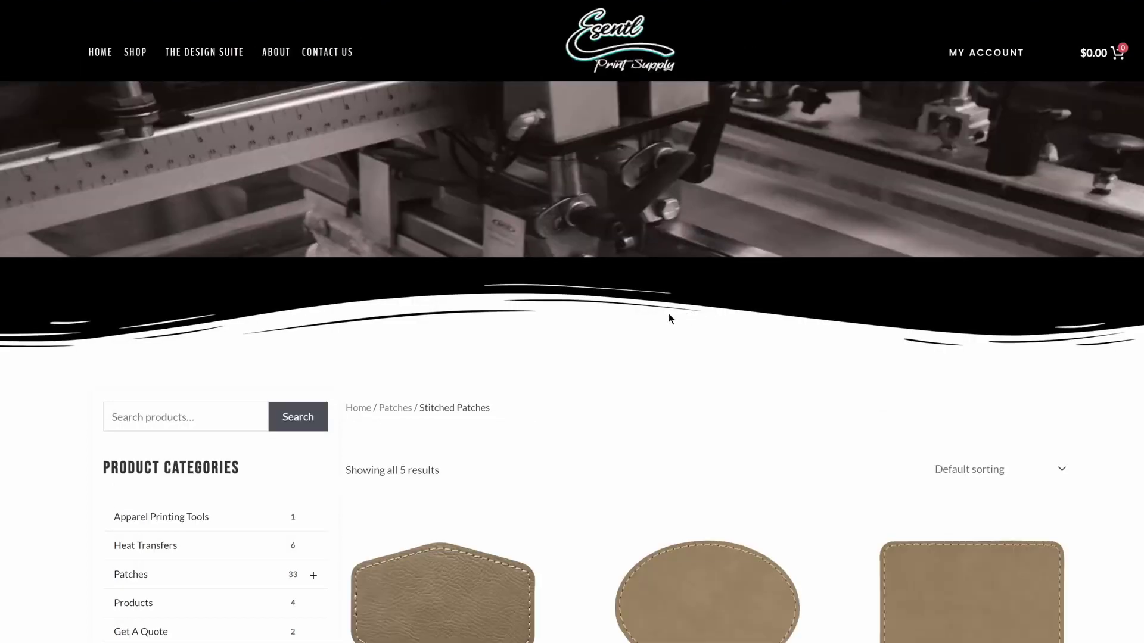
scroll(693, 317, "down", 5)
scroll(626, 358, "down", 3)
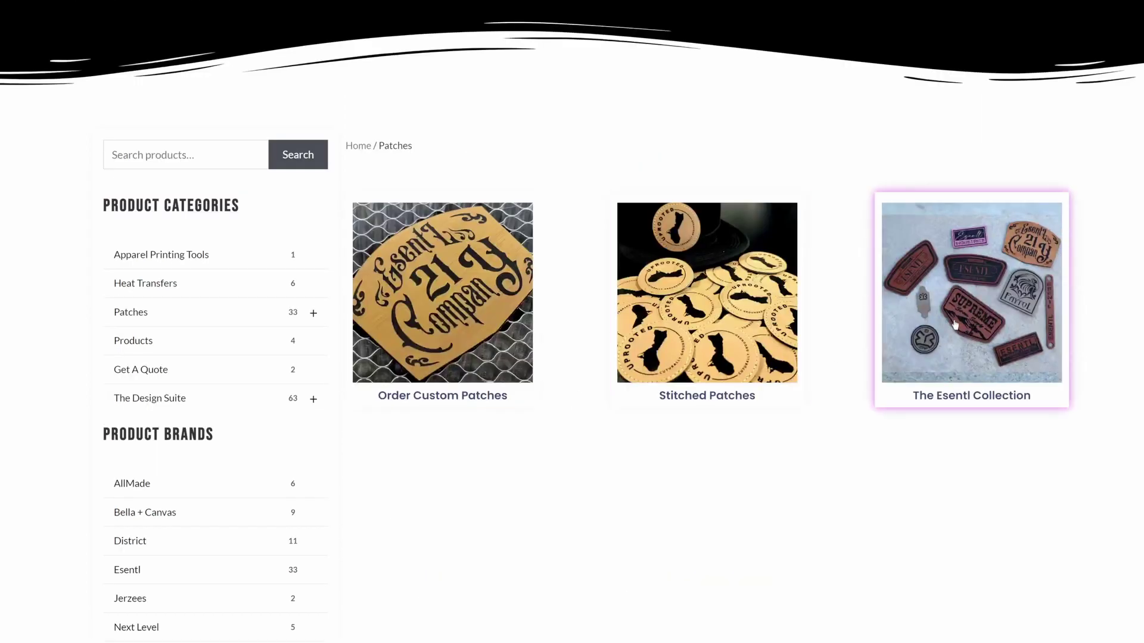
left_click(955, 326)
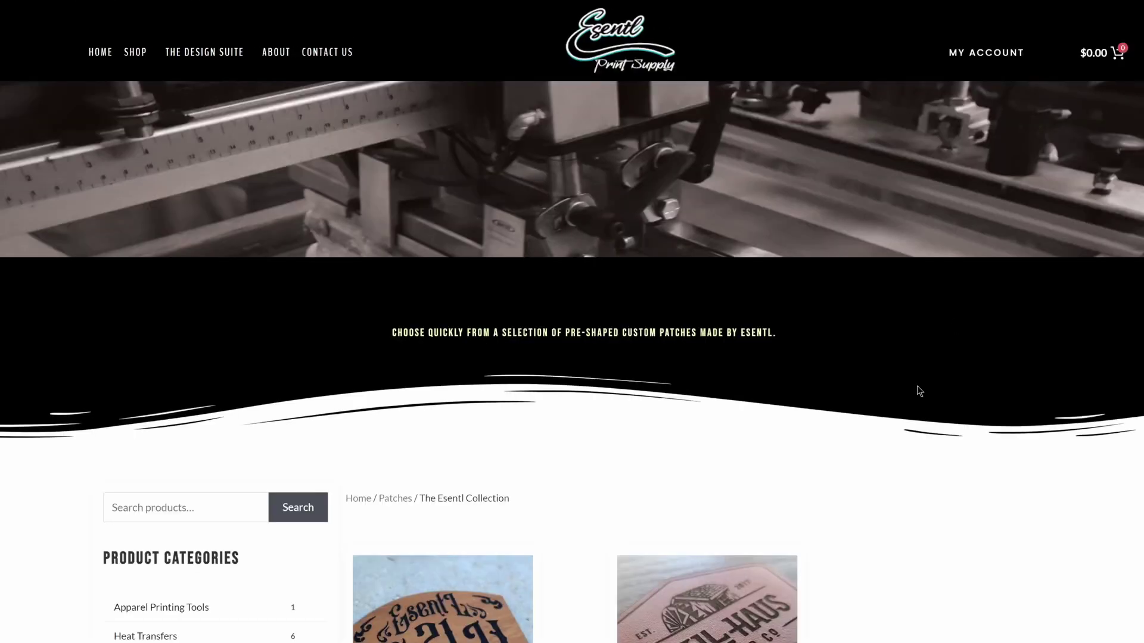
scroll(916, 385, "down", 3)
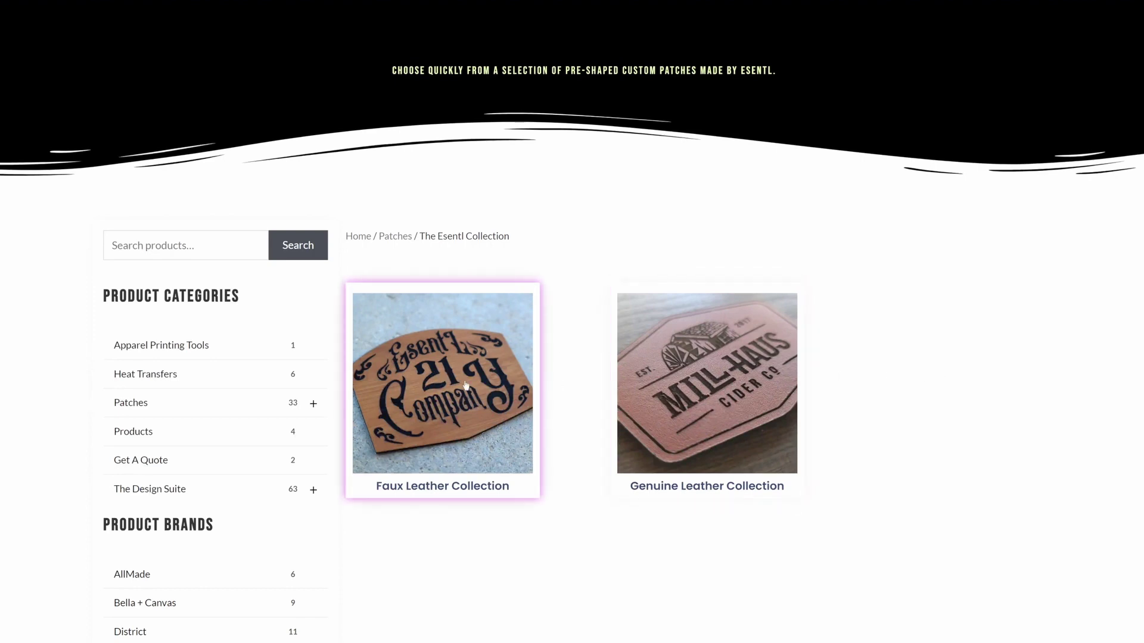
left_click(434, 374)
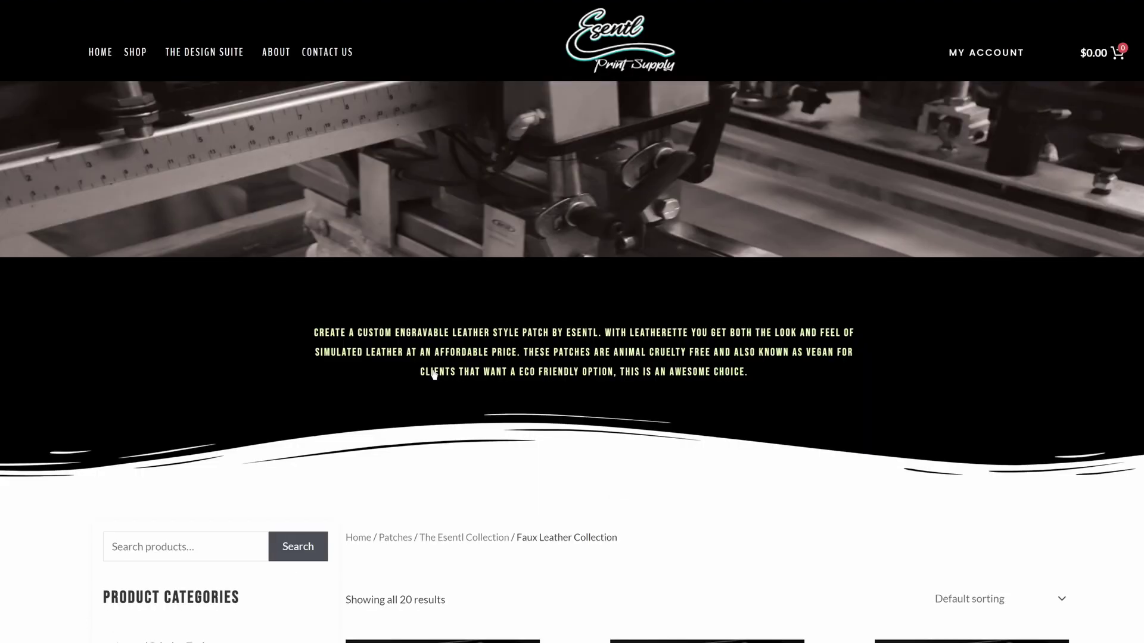
scroll(434, 374, "down", 6)
scroll(435, 373, "down", 3)
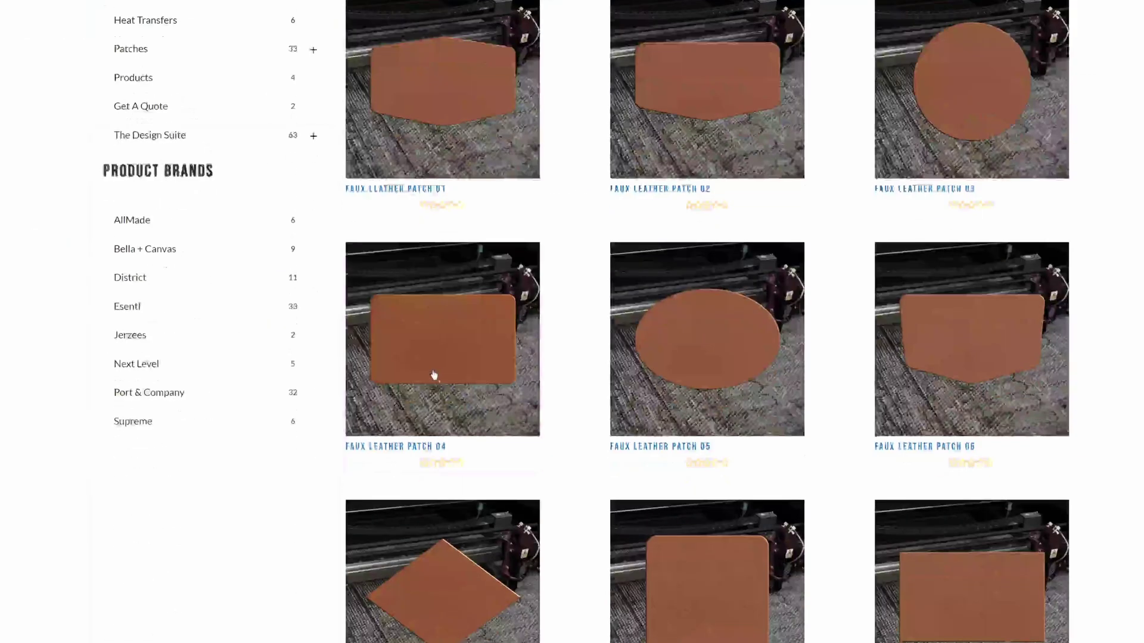
Open Faux Leather Patch 05 and review its colour choices, keeping Khaki
left_click(670, 327)
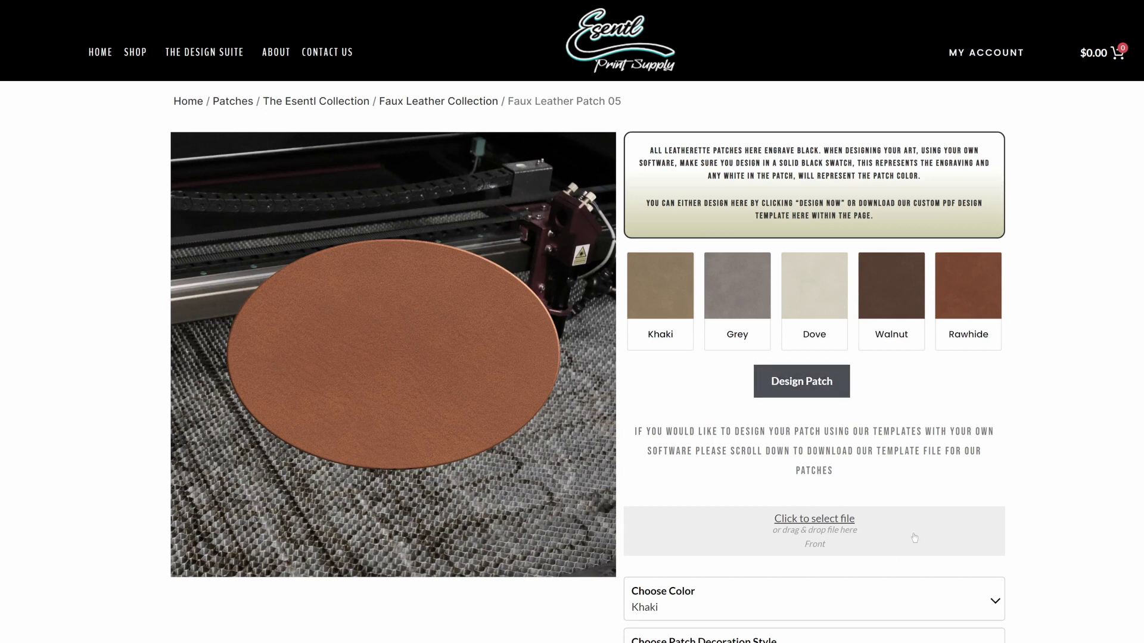
scroll(683, 478, "down", 2)
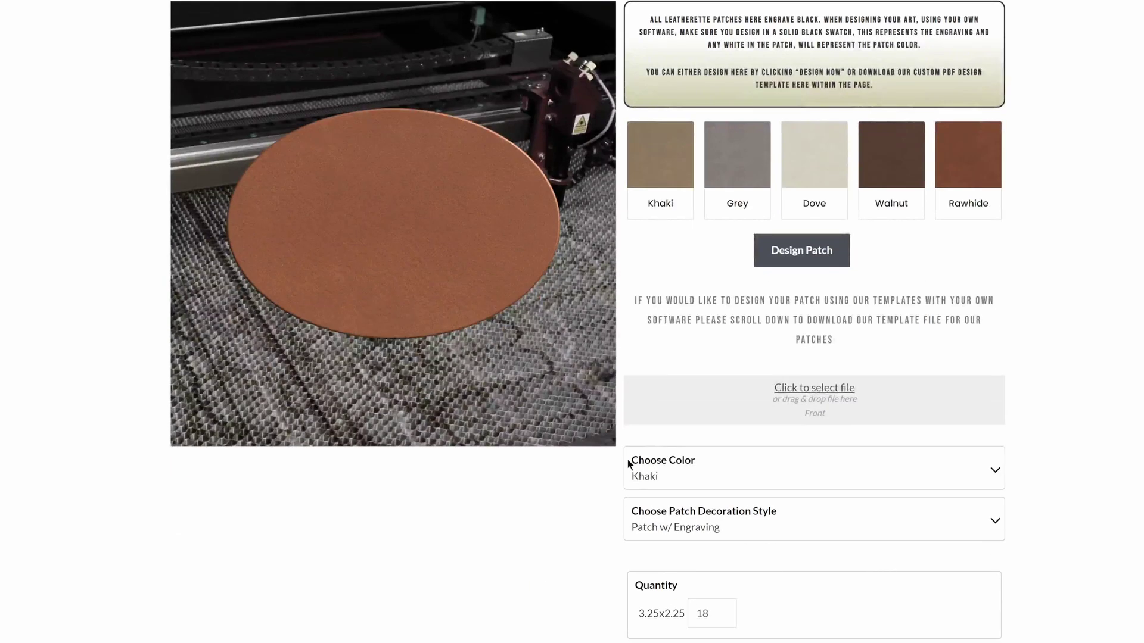
left_click(996, 470)
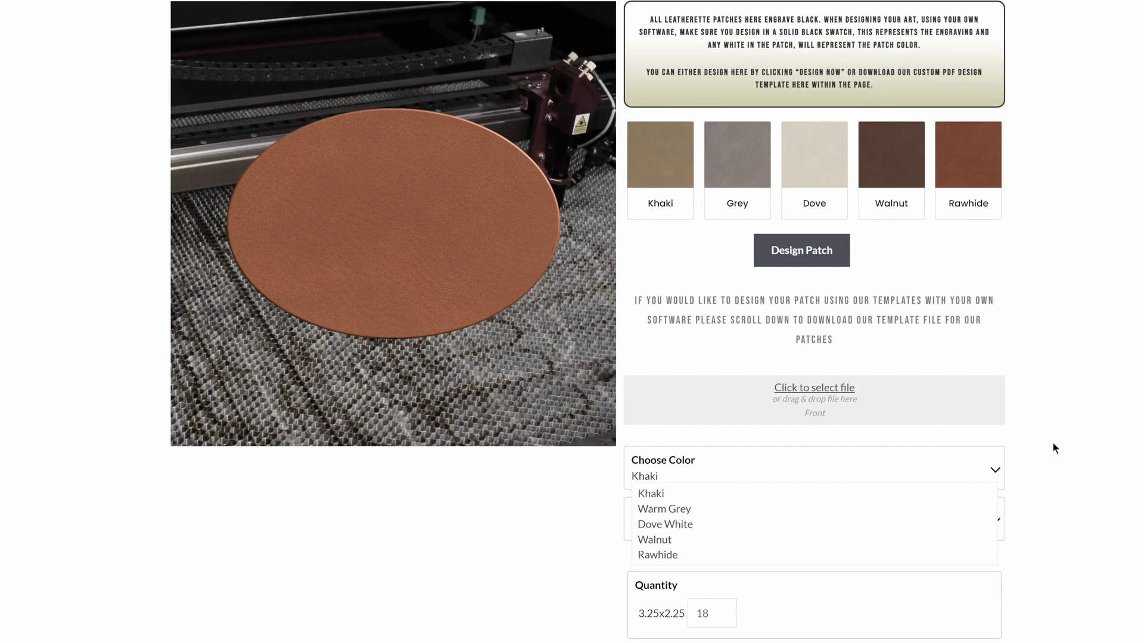
scroll(1052, 443, "down", 2)
scroll(1045, 386, "up", 2)
left_click(995, 472)
scroll(1080, 452, "down", 2)
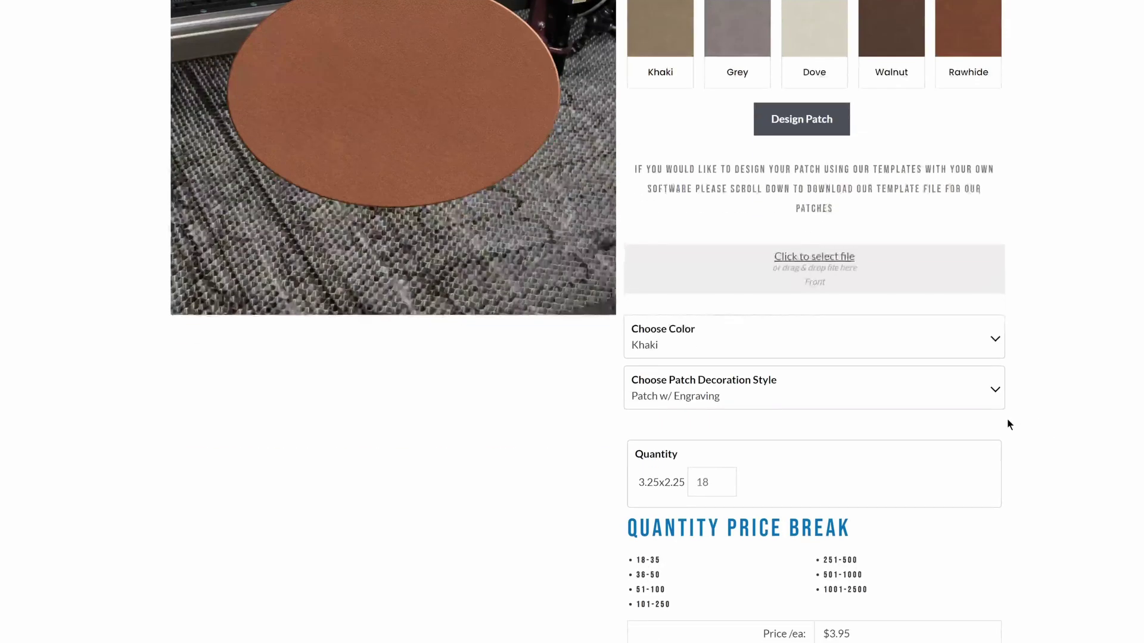
Set the decoration style to Patch Blank w/ No Engraving at $1.75 each
left_click(994, 389)
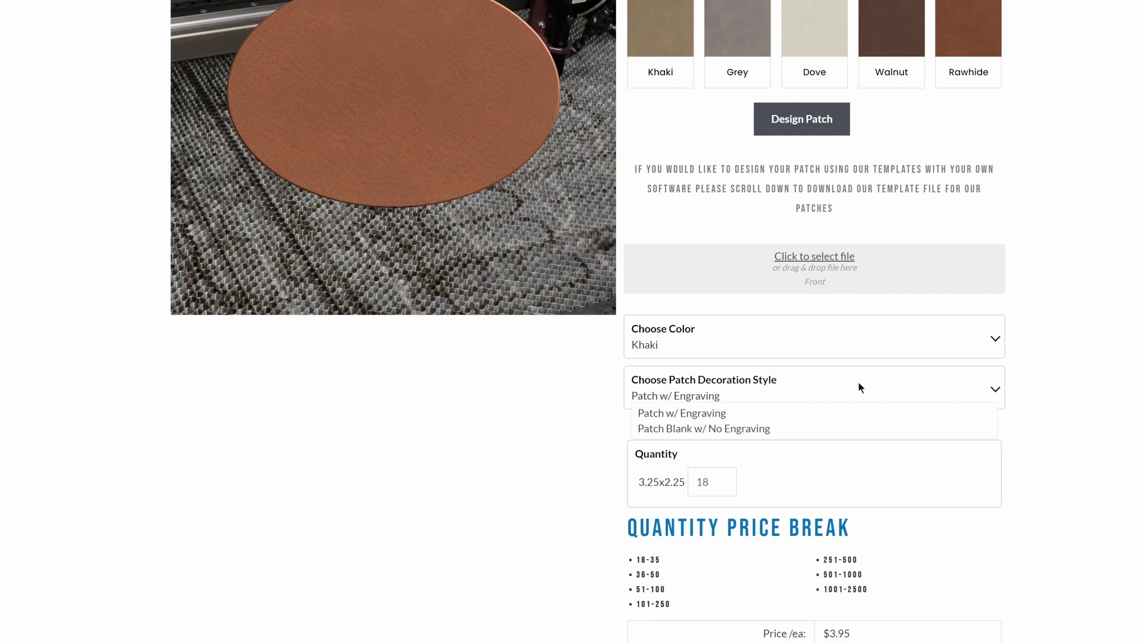
scroll(738, 403, "down", 2)
scroll(853, 512, "down", 1)
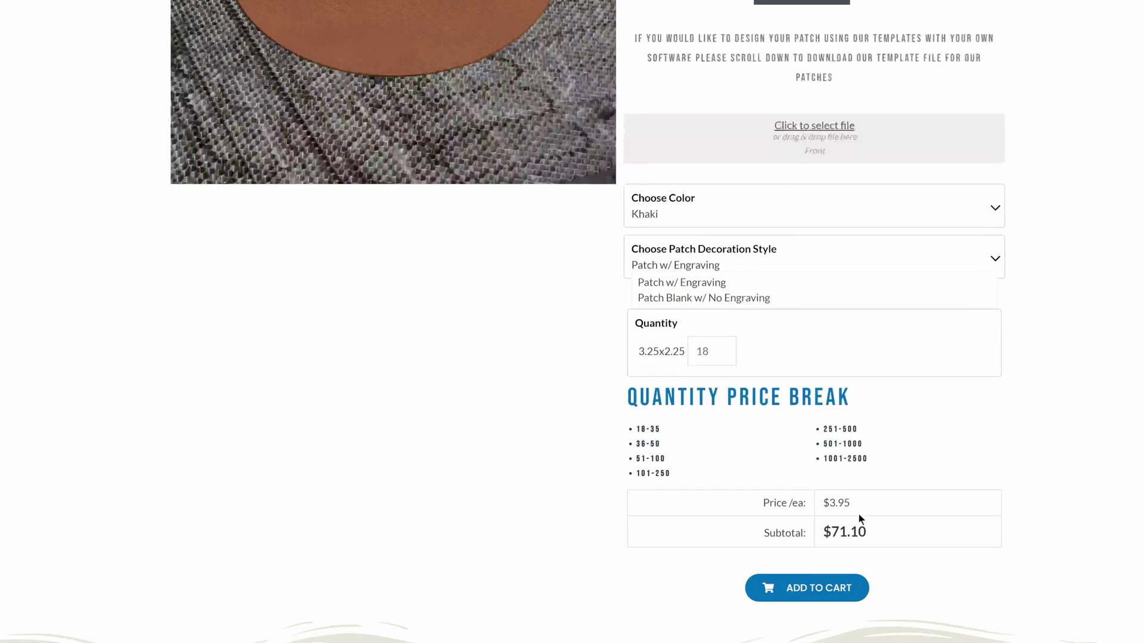
left_click(734, 297)
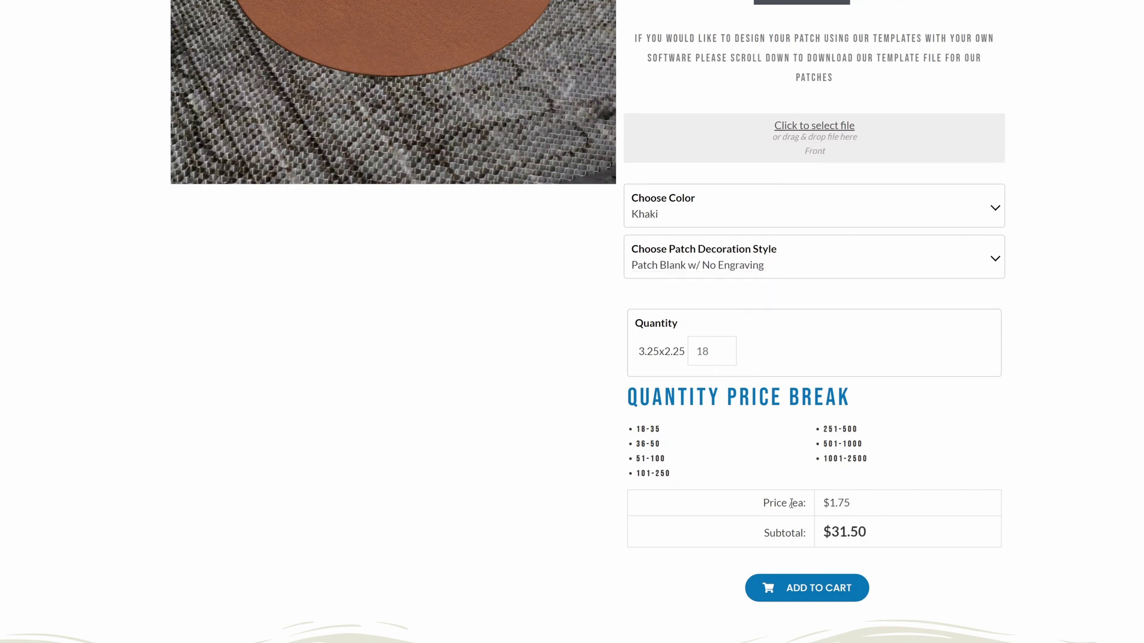
scroll(1024, 402, "up", 3)
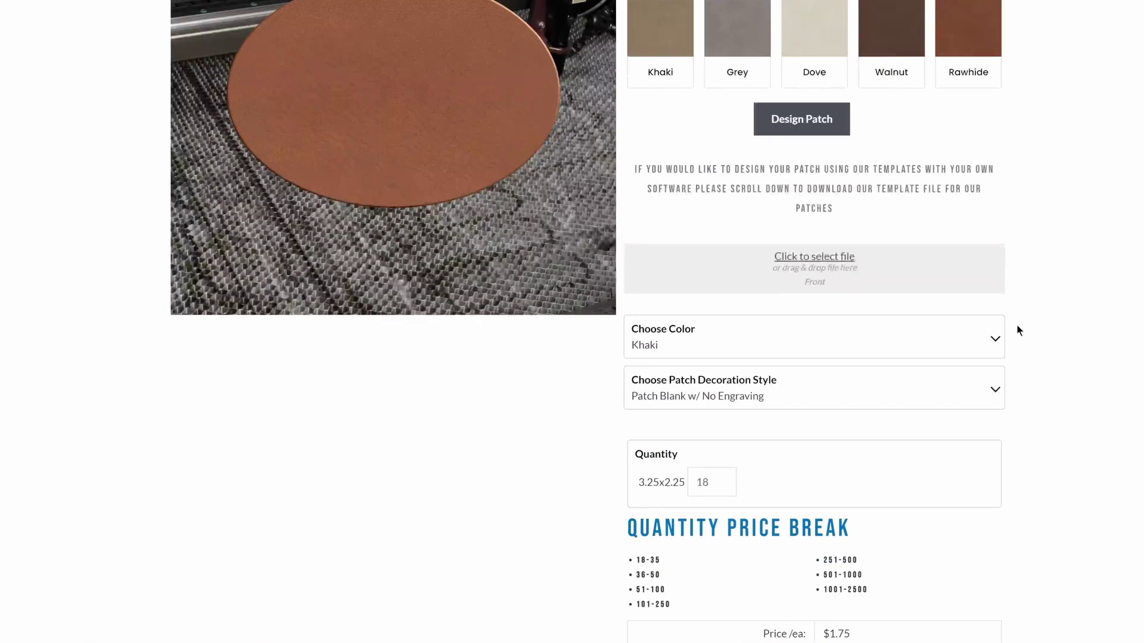
left_click(997, 393)
Return to the faux leather listing and reopen the Faux Leather Patch 05 page
key("alt+Left")
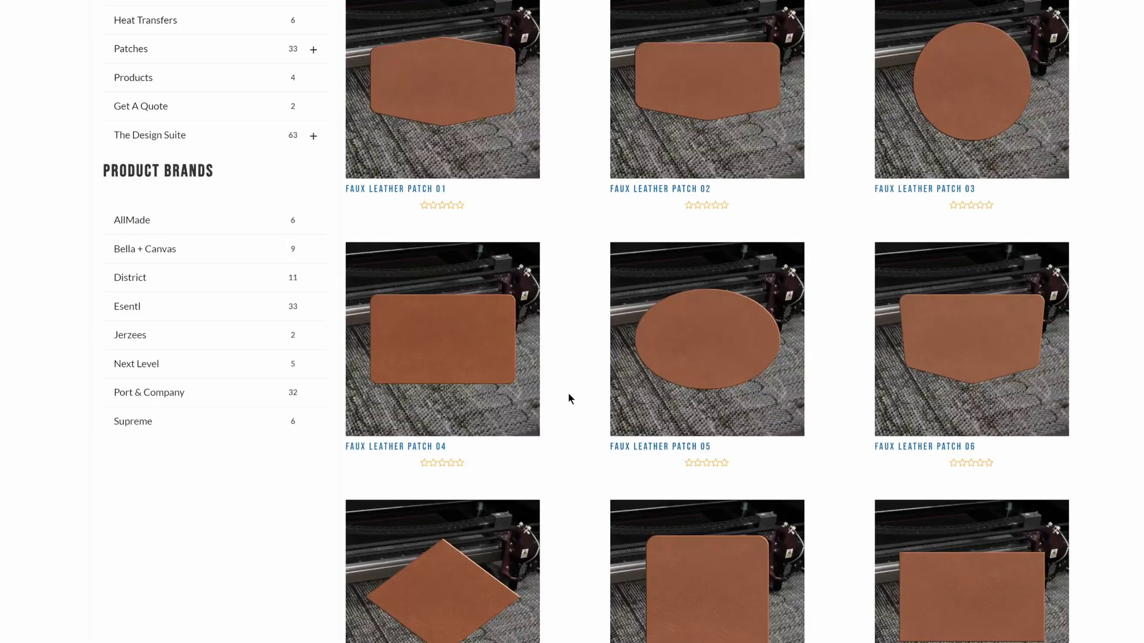
scroll(567, 393, "down", 5)
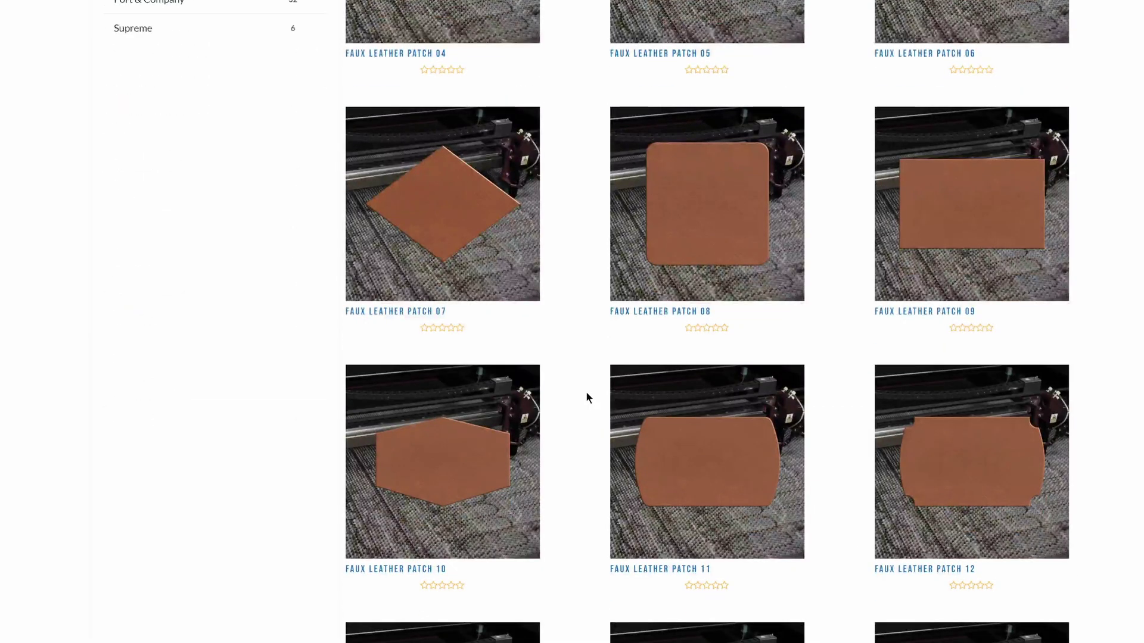
scroll(585, 392, "down", 4)
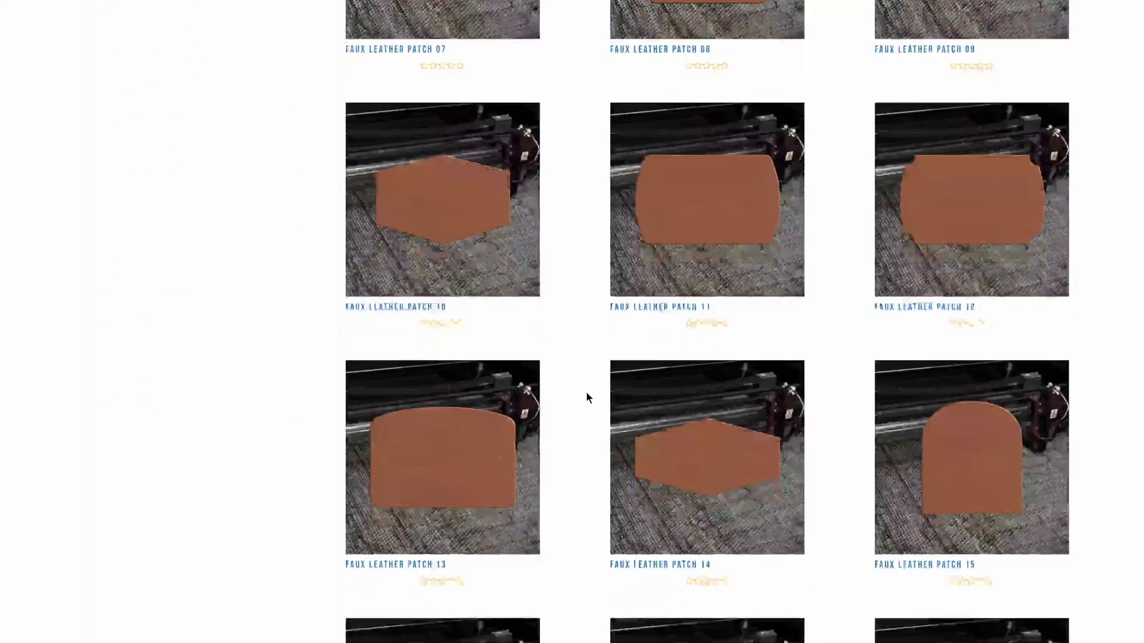
scroll(585, 392, "down", 4)
scroll(586, 392, "down", 2)
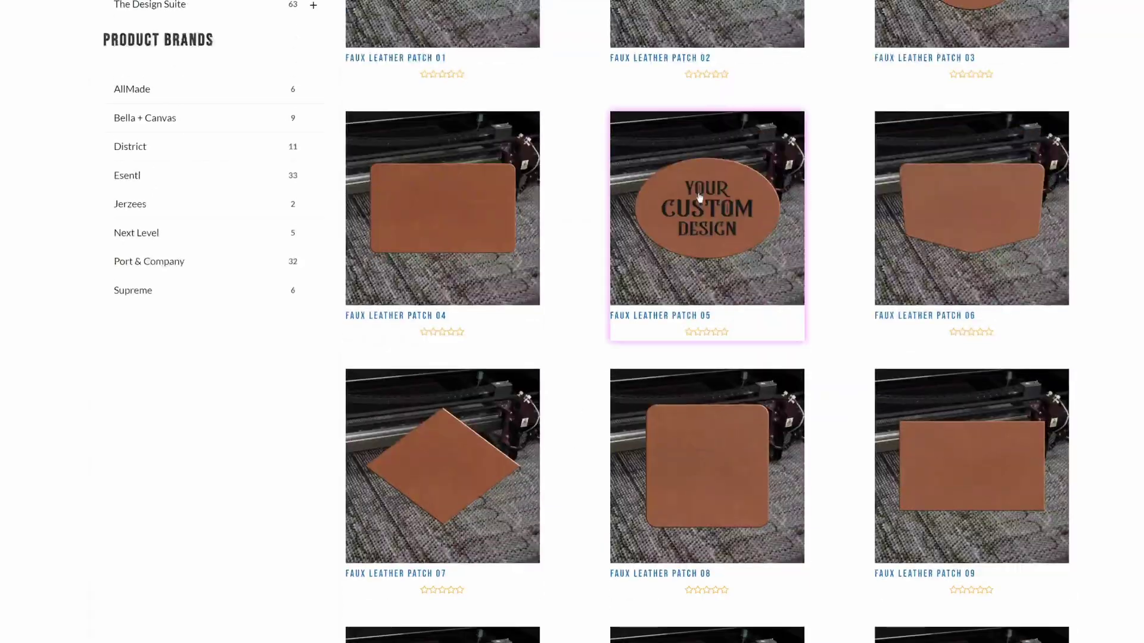
left_click(697, 223)
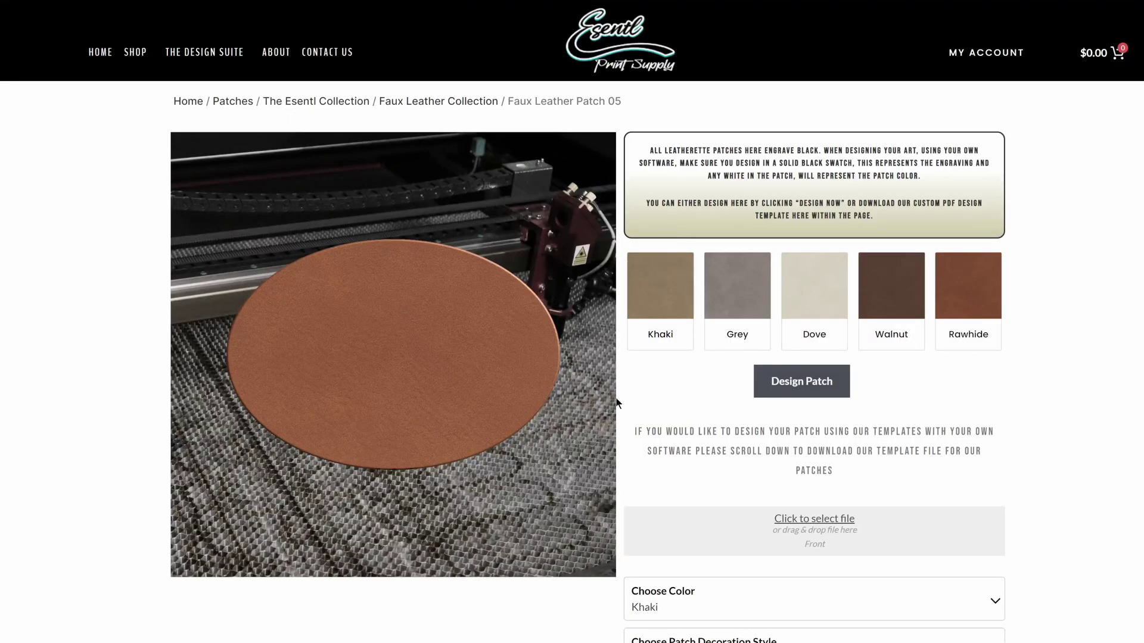
scroll(618, 402, "down", 4)
scroll(612, 403, "down", 2)
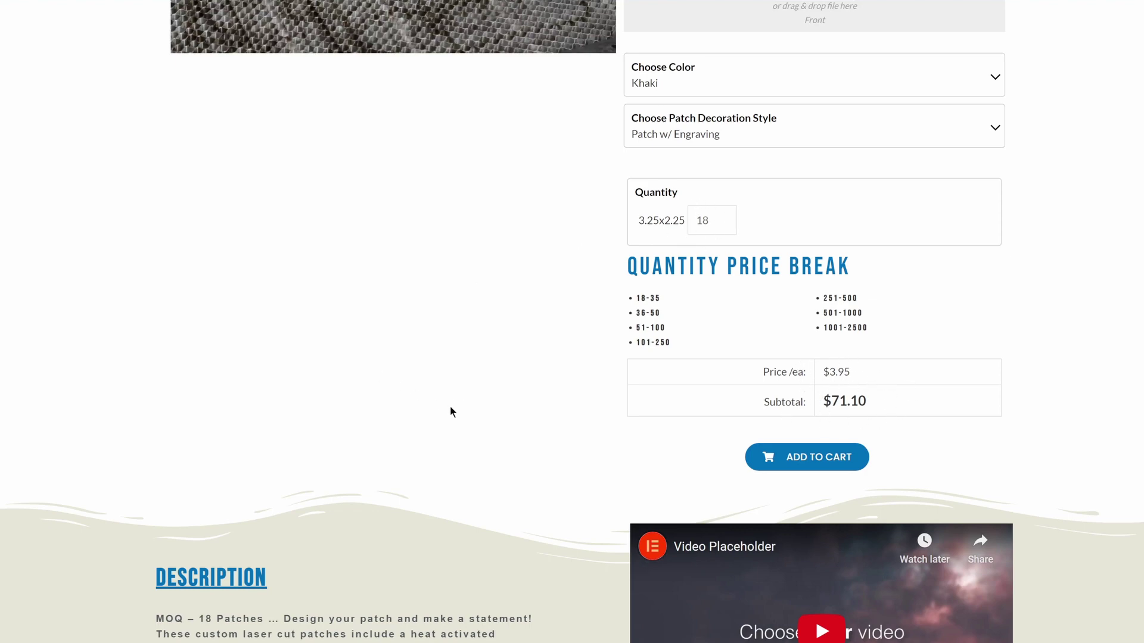
scroll(459, 410, "down", 3)
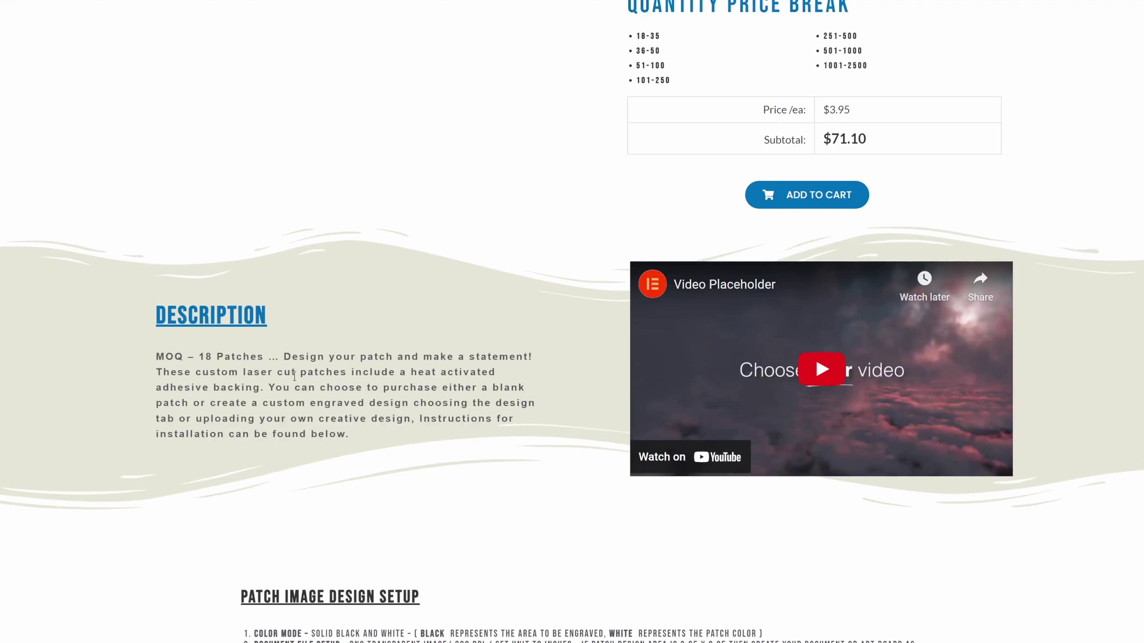
scroll(339, 394, "down", 3)
scroll(586, 433, "up", 5)
scroll(587, 432, "up", 5)
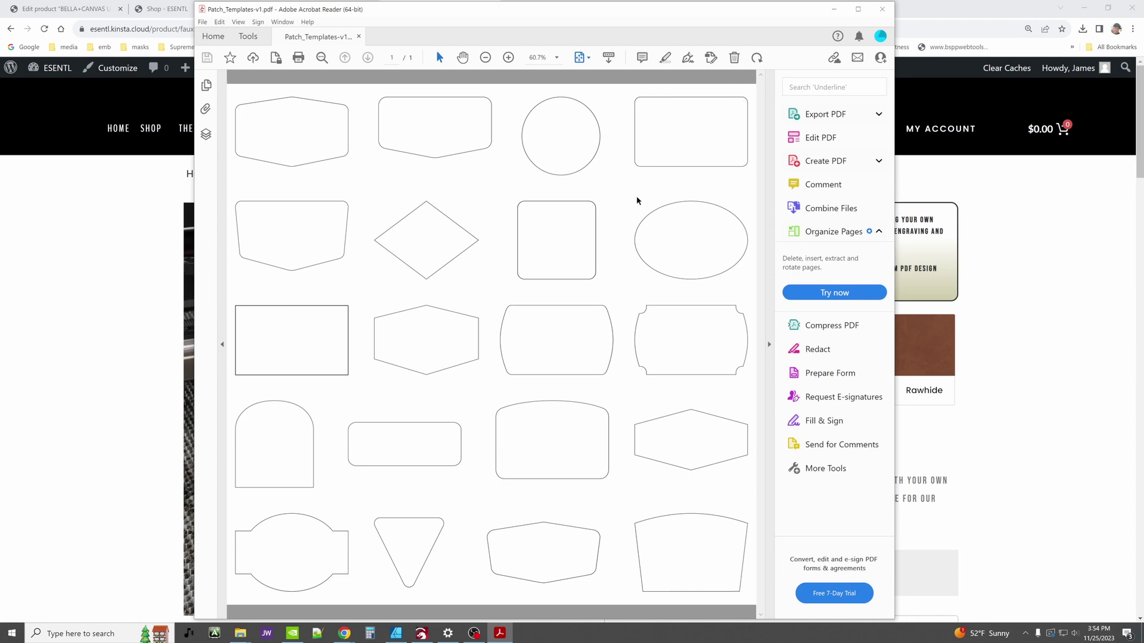
left_click(880, 13)
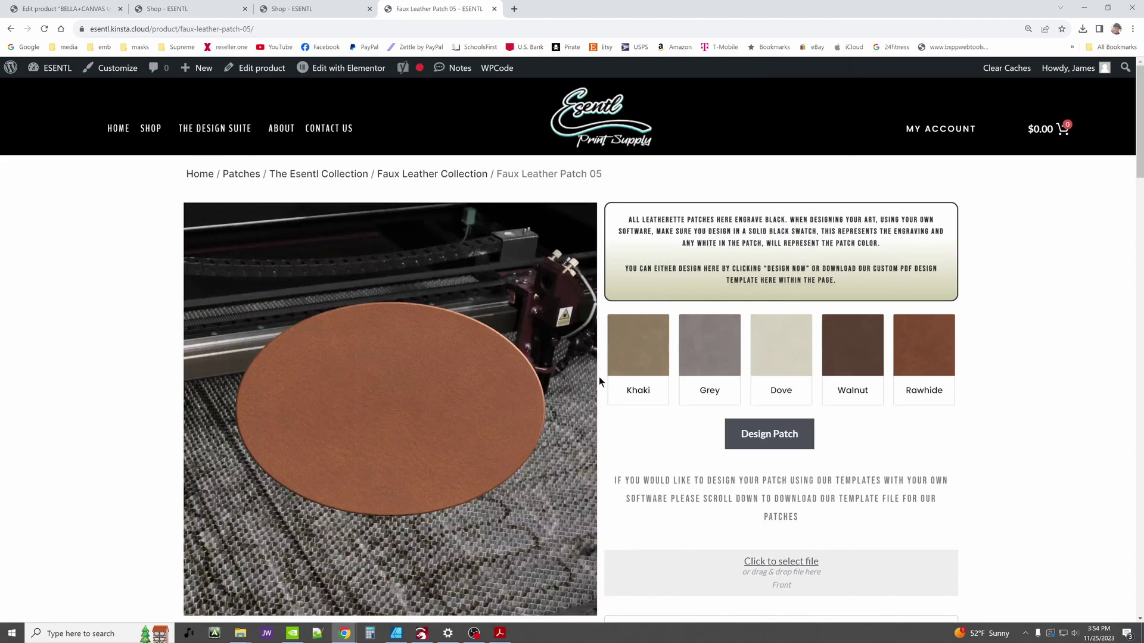
scroll(598, 376, "down", 2)
scroll(599, 377, "down", 2)
scroll(599, 377, "down", 2)
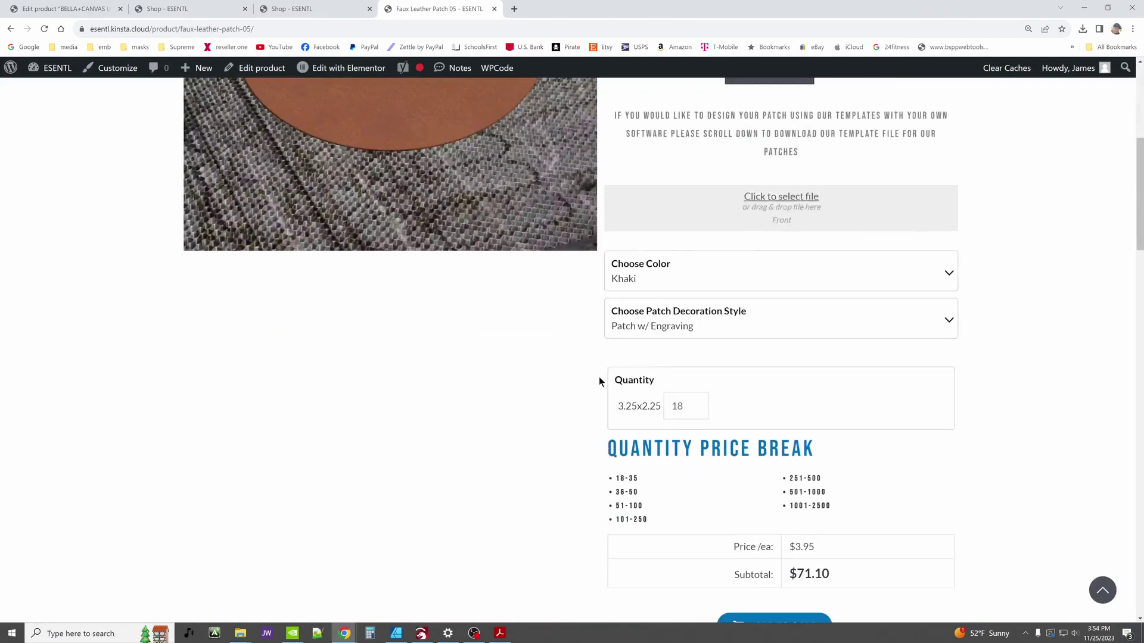
scroll(599, 376, "down", 4)
scroll(599, 377, "down", 4)
scroll(598, 376, "down", 3)
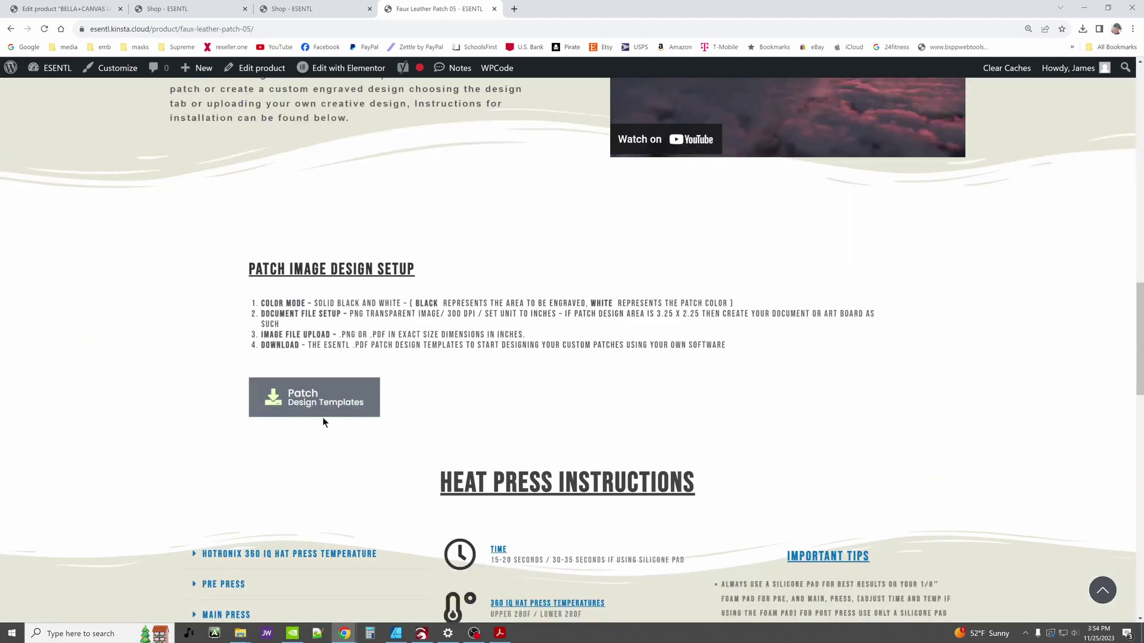
scroll(296, 395, "down", 3)
scroll(296, 395, "down", 3)
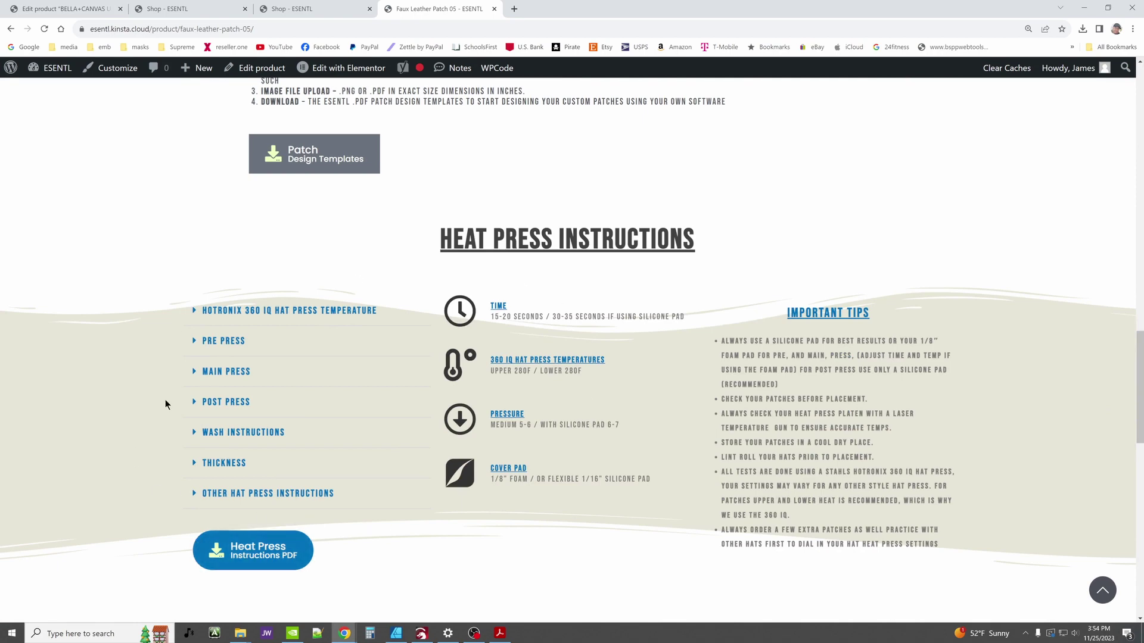
scroll(160, 386, "down", 3)
scroll(158, 381, "down", 3)
scroll(157, 380, "down", 2)
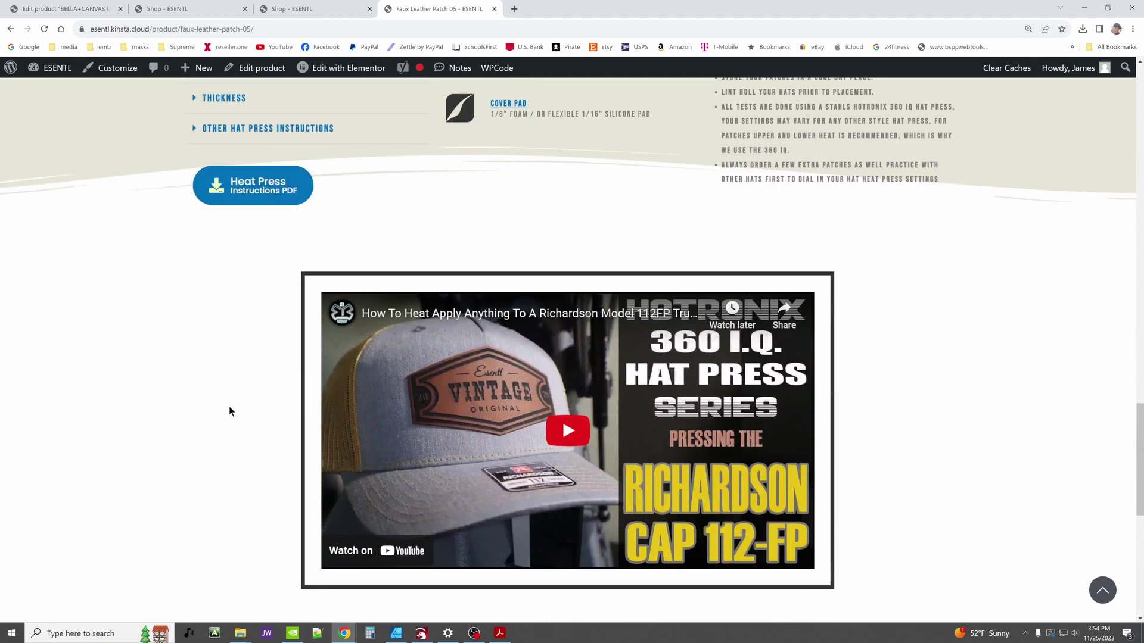
scroll(246, 406, "down", 4)
scroll(246, 406, "up", 1)
scroll(238, 402, "up", 5)
scroll(483, 413, "up", 3)
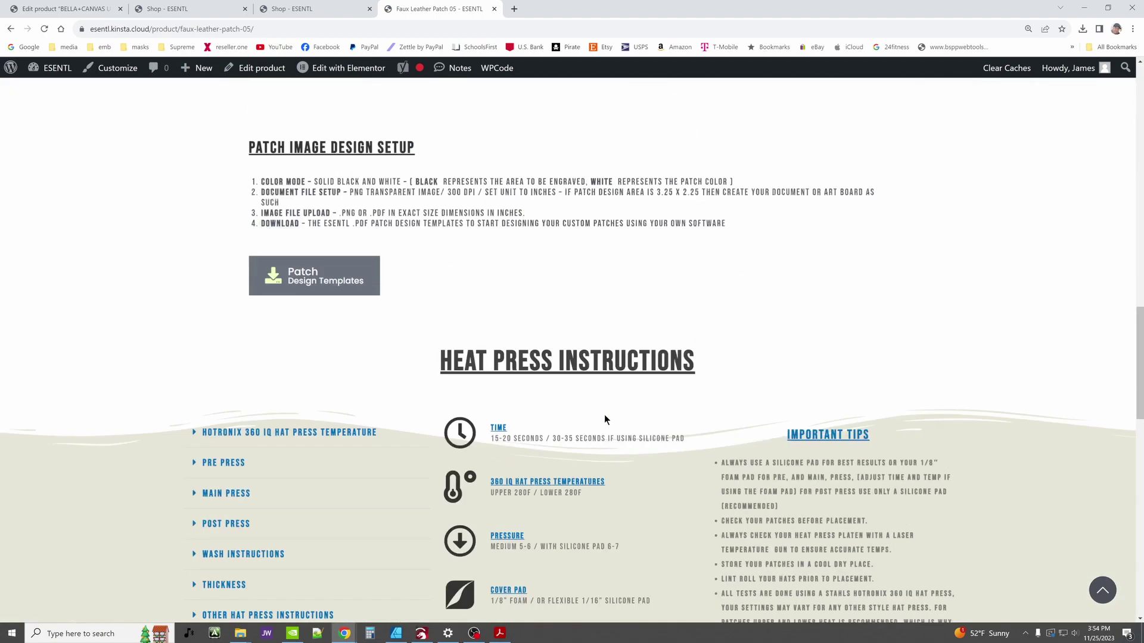
scroll(572, 420, "up", 8)
scroll(571, 419, "up", 4)
scroll(597, 366, "up", 3)
scroll(597, 364, "up", 3)
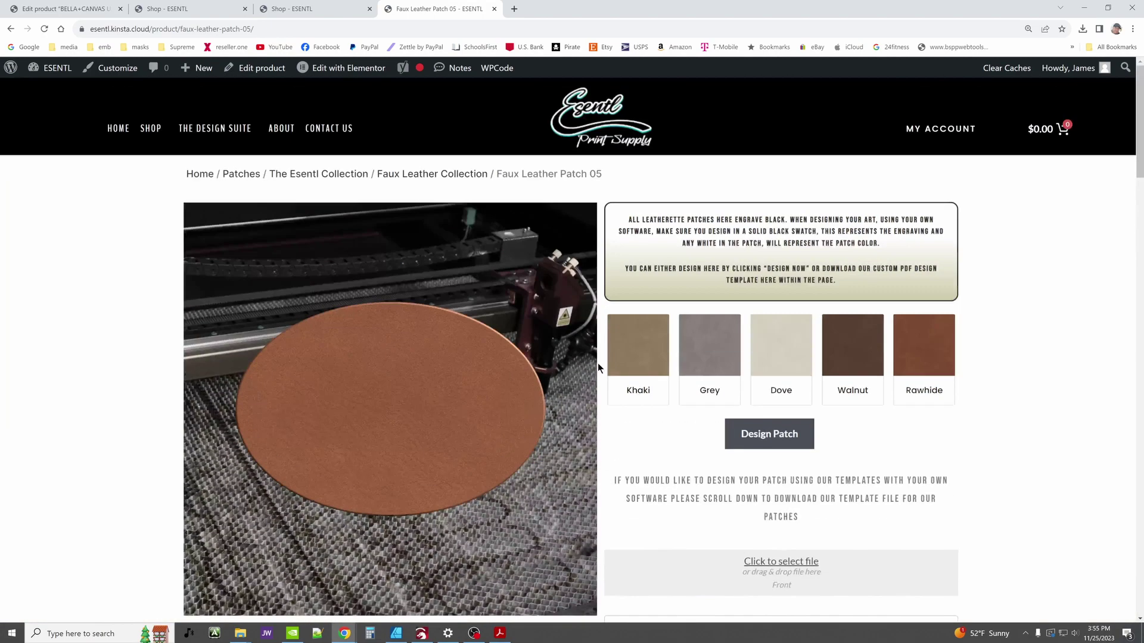
Open the patch in the online designer, dismiss the product alert, and recolour it Warm Grey
left_click(771, 437)
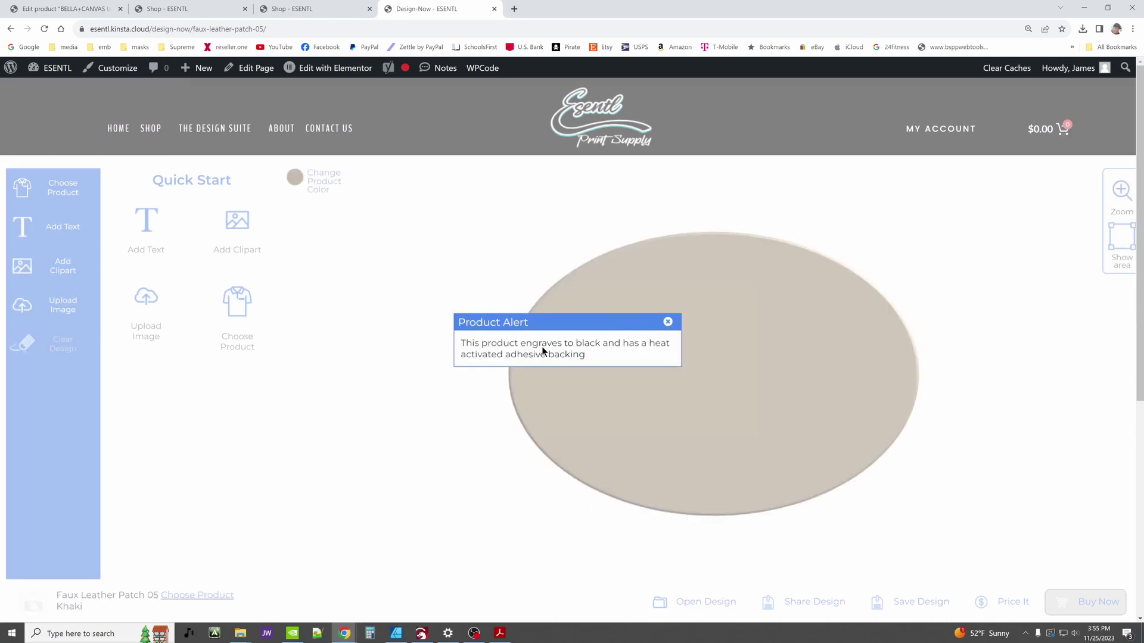
left_click(667, 322)
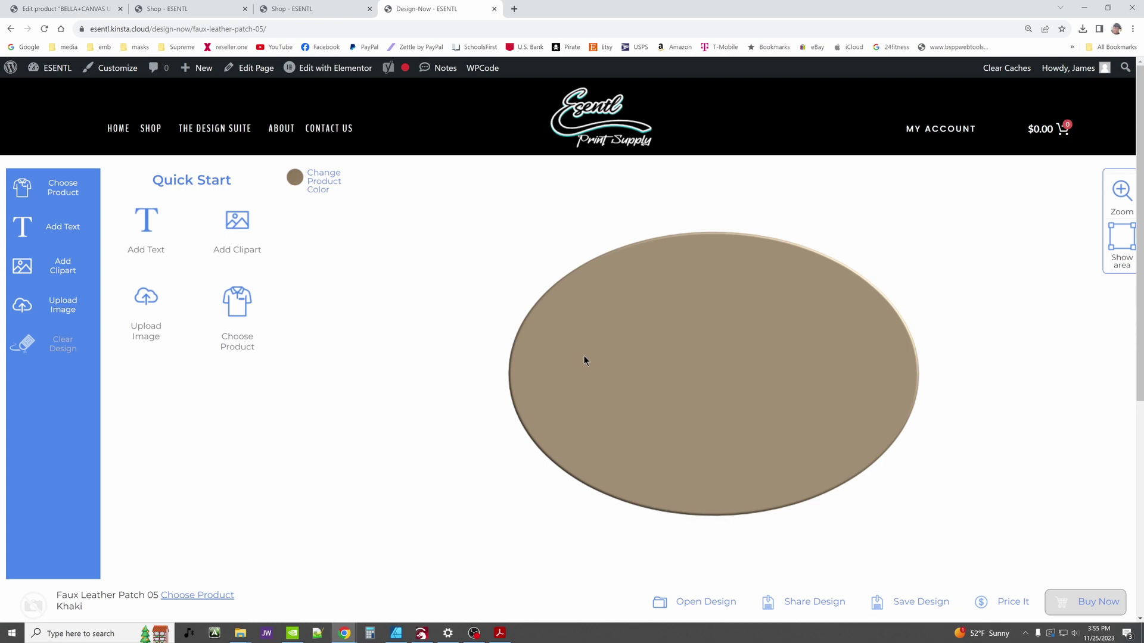
left_click(295, 180)
left_click(314, 211)
Change the patch colour to Dove White, then to Walnut
left_click(311, 187)
left_click(329, 210)
left_click(305, 179)
left_click(345, 212)
left_click(295, 182)
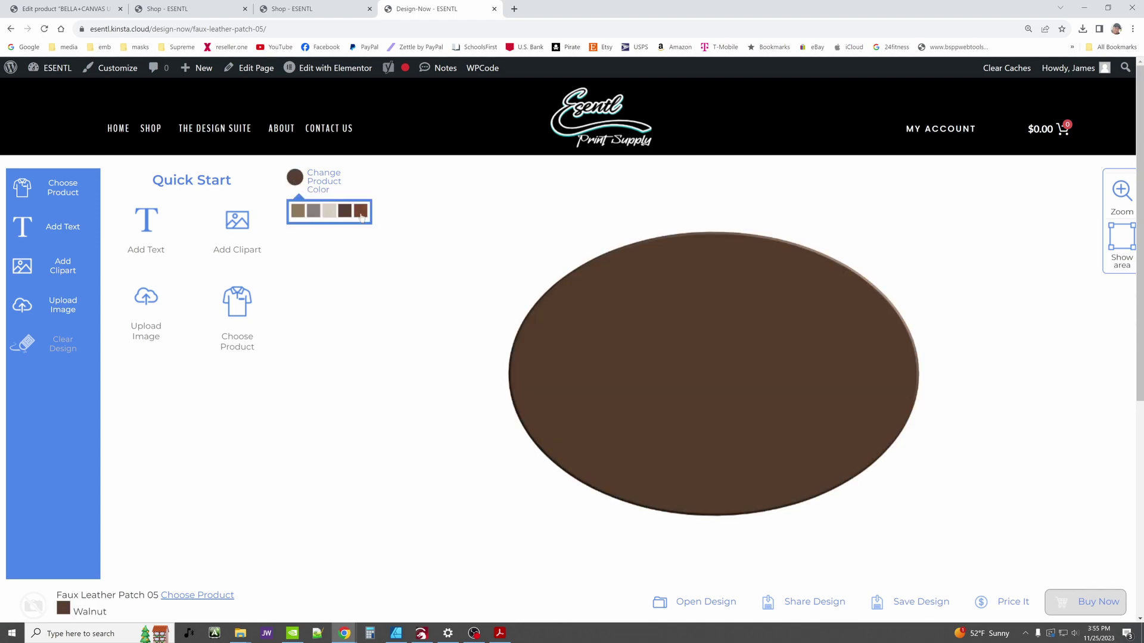
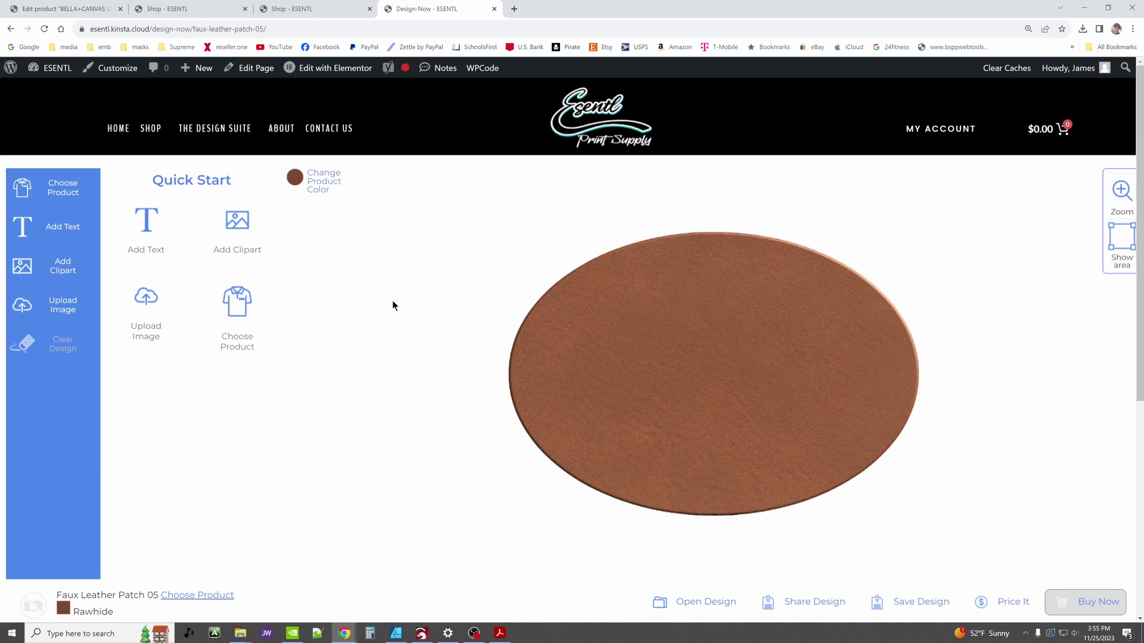
Place the black tribal clipart on the Rawhide patch and stretch it wider across it
left_click(237, 224)
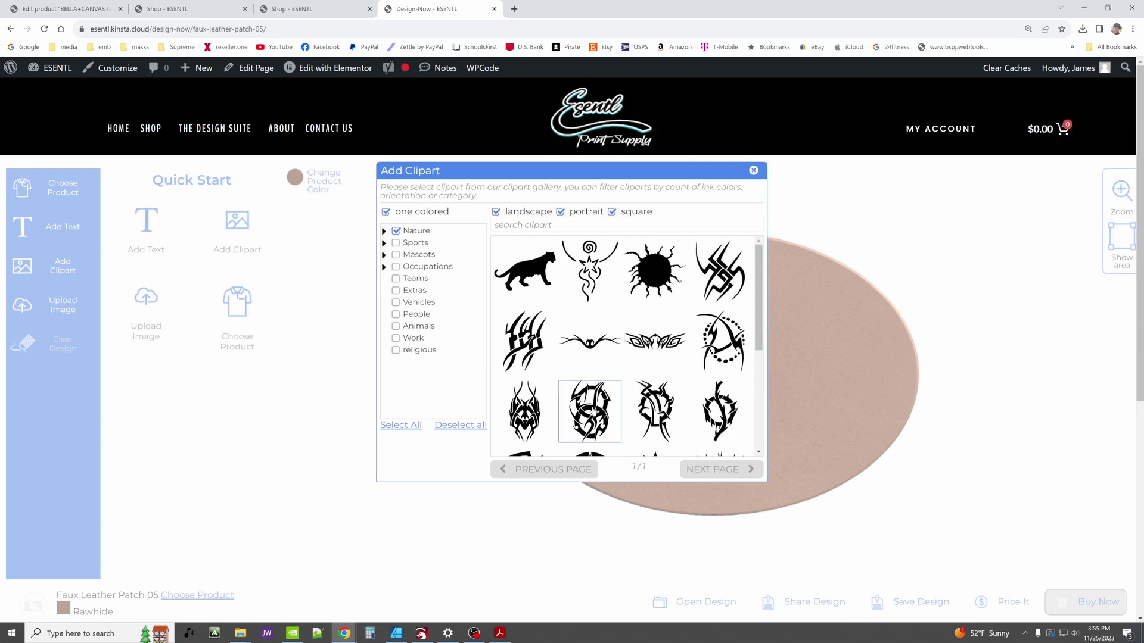
left_click(525, 412)
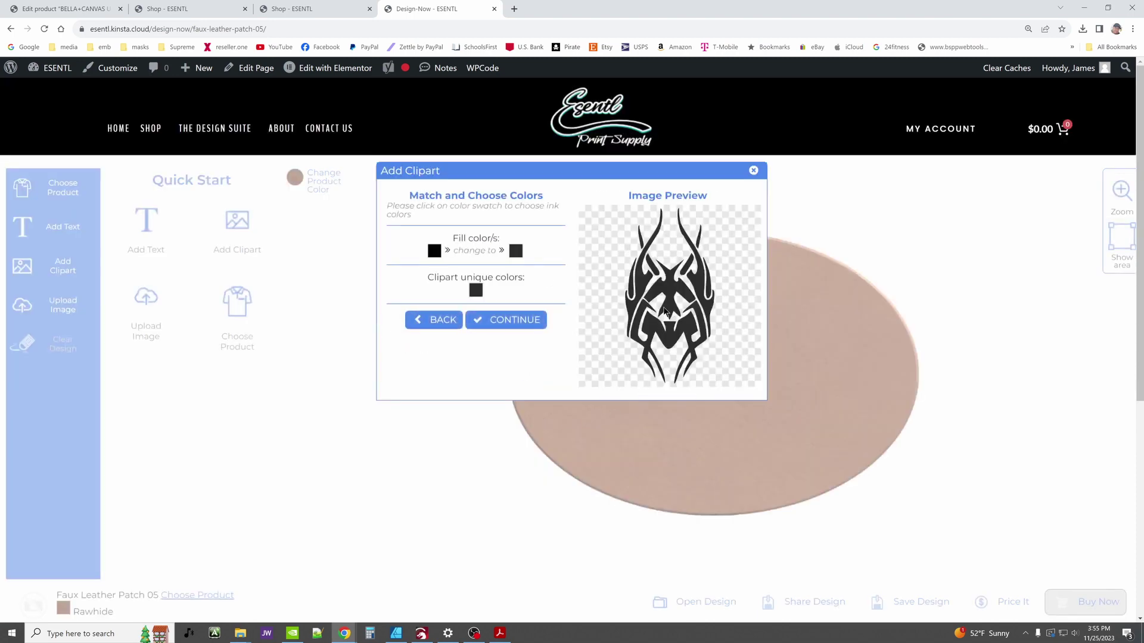
left_click(506, 319)
left_click_drag(565, 315, 548, 295)
left_click(626, 304)
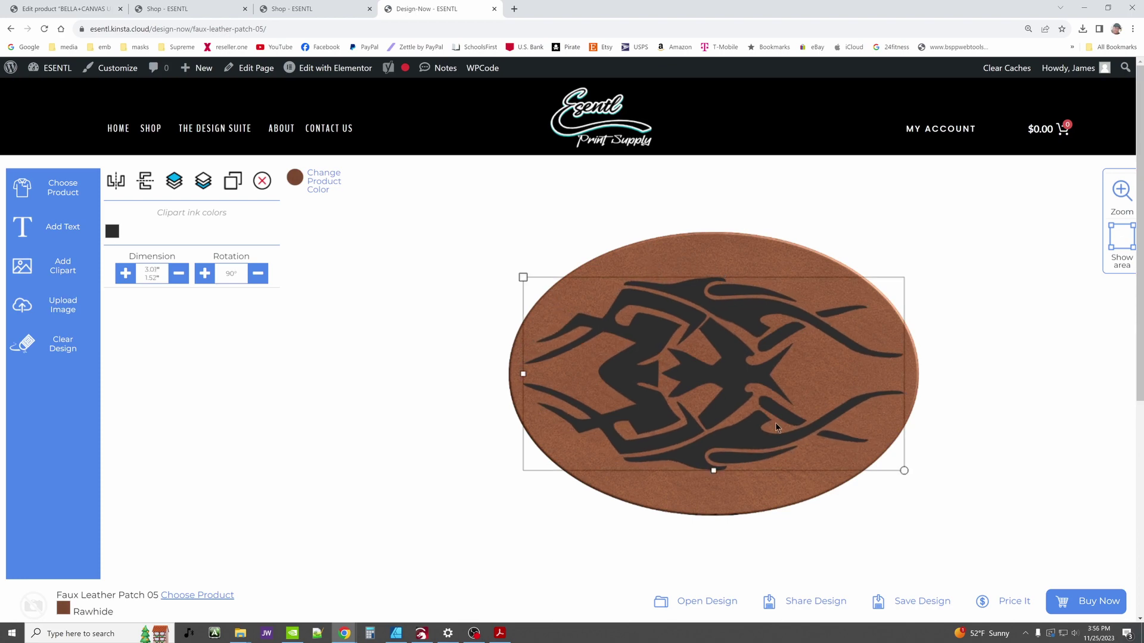
left_click(532, 447)
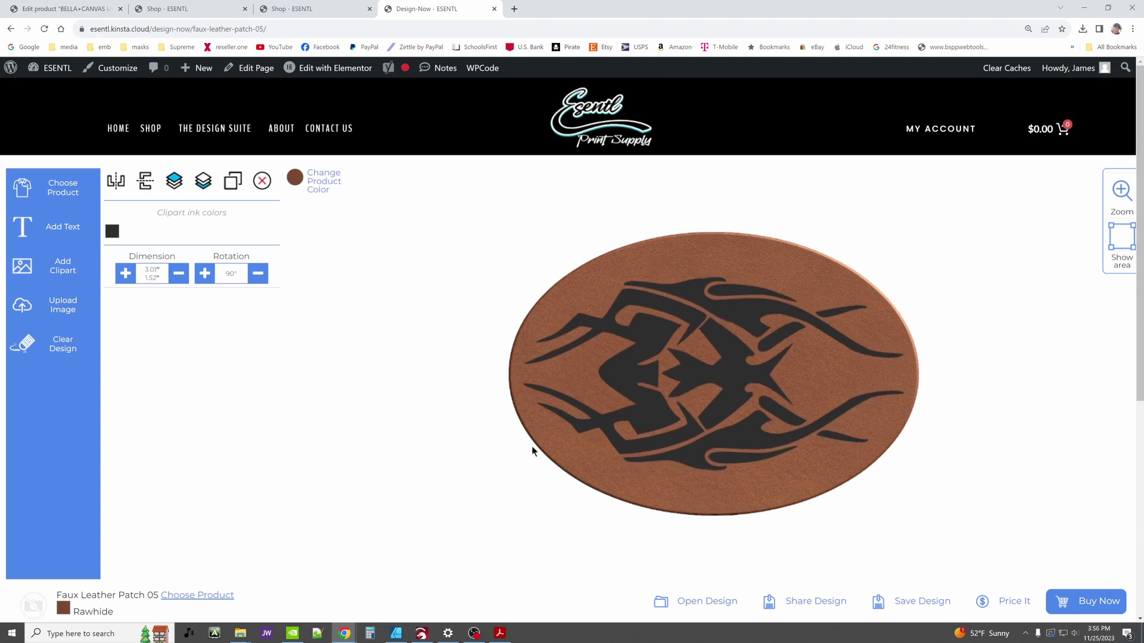
left_click(1008, 602)
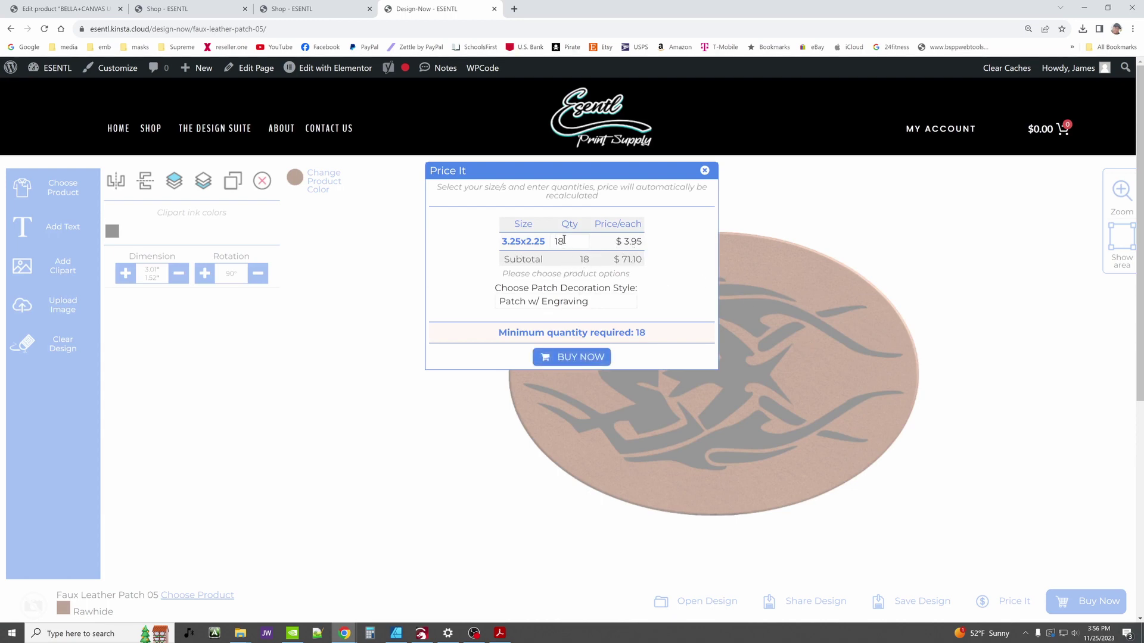
left_click(705, 170)
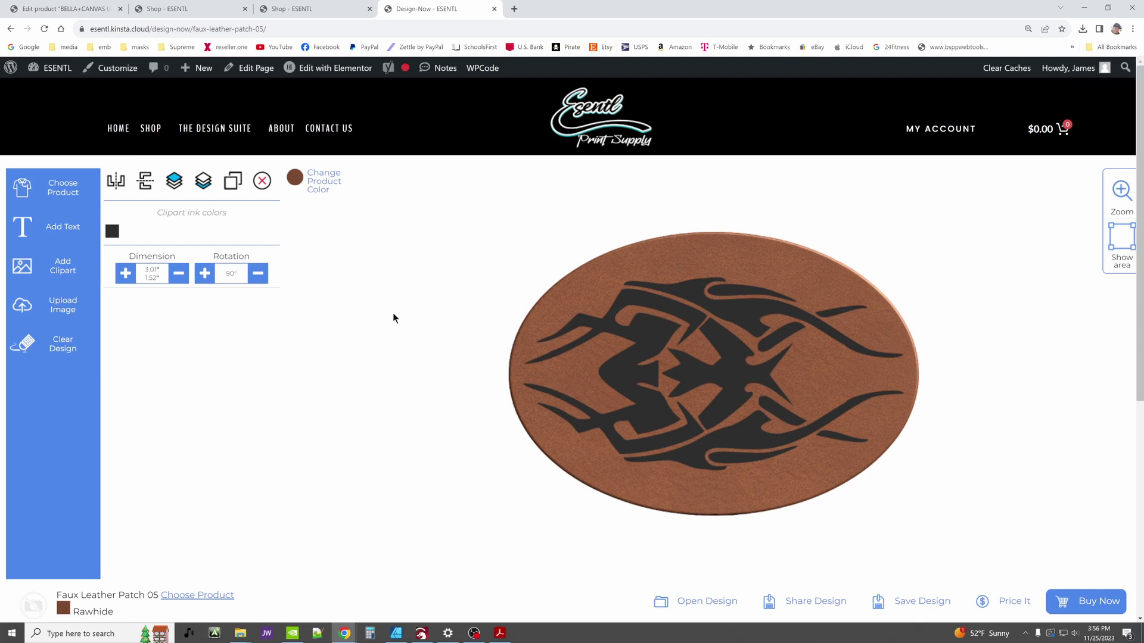
Delete the tribal clipart, view the patch colours without changing them, then go back
left_click(688, 340)
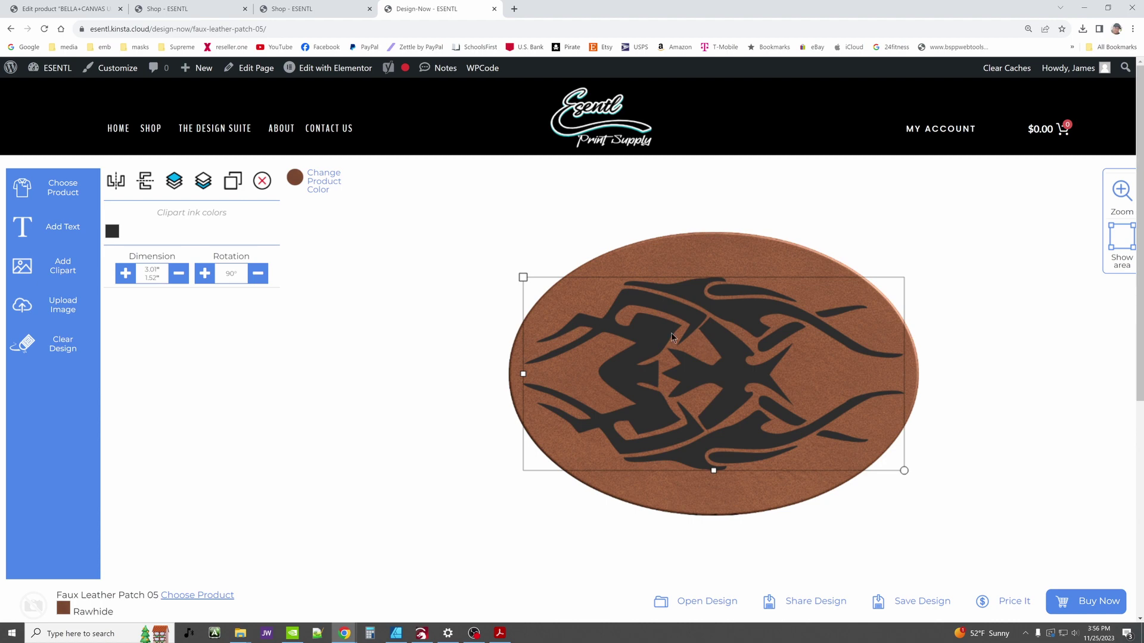
left_click(262, 181)
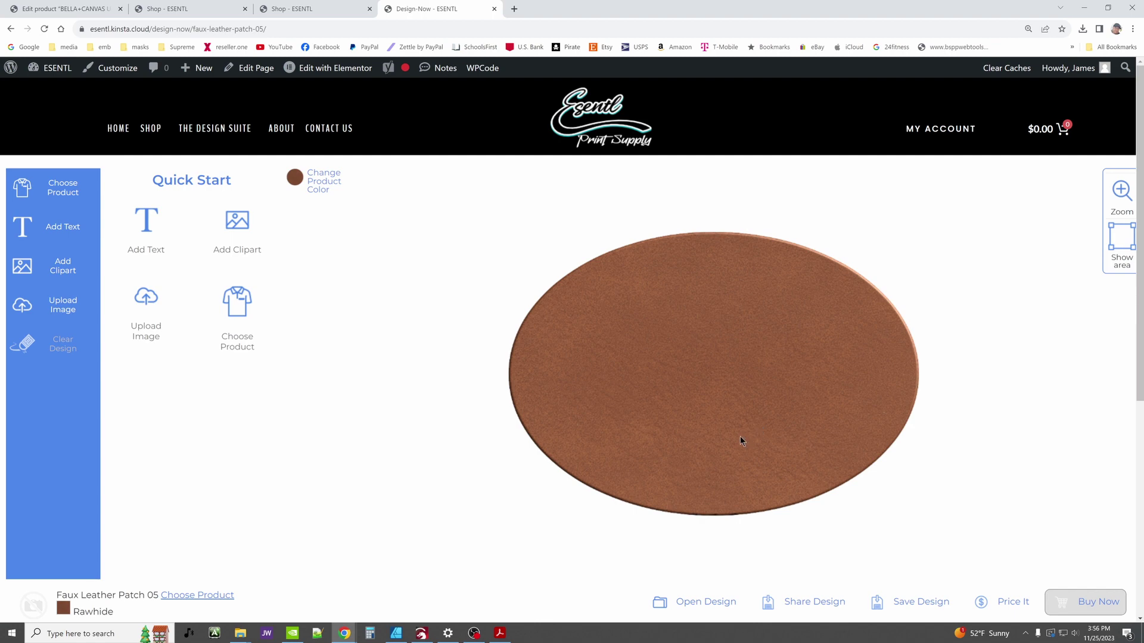
left_click(295, 178)
left_click(403, 260)
key("alt+Left")
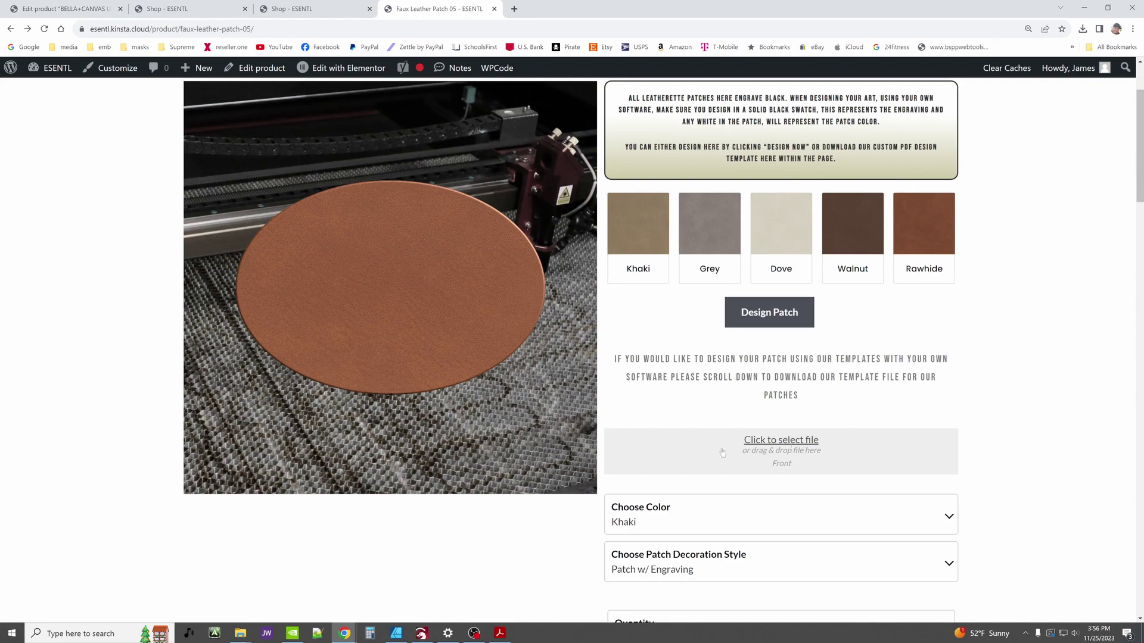
scroll(603, 304, "up", 3)
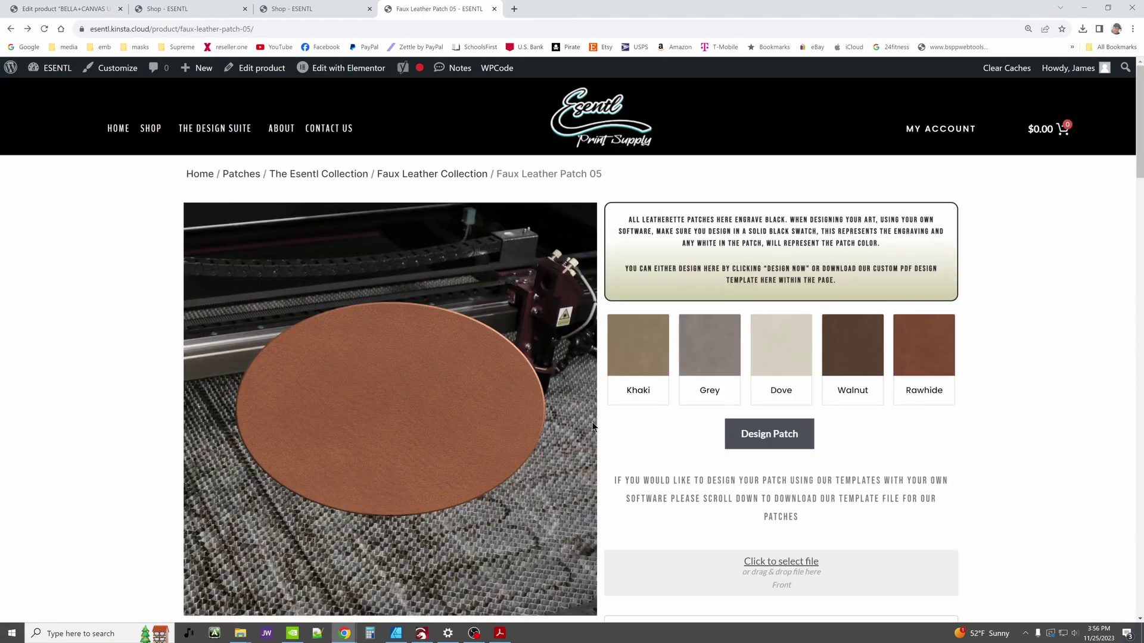